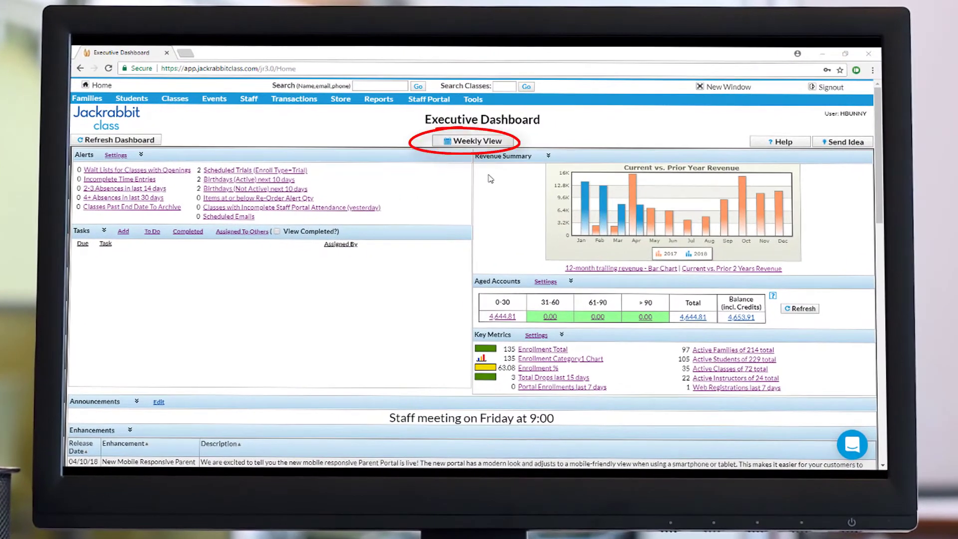
Open the Weekly View calendar of active classes for 4/9/2018 through 4/15/2018
click(498, 142)
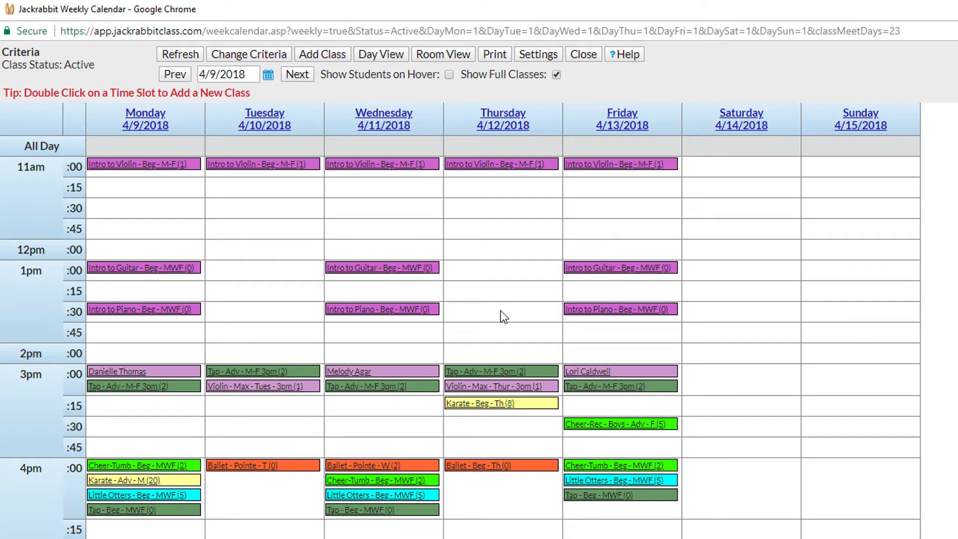
Create the Thursday 1:30pm class 2018 Allstars Youth with instructor, session and 250 tuition
double_click(501, 310)
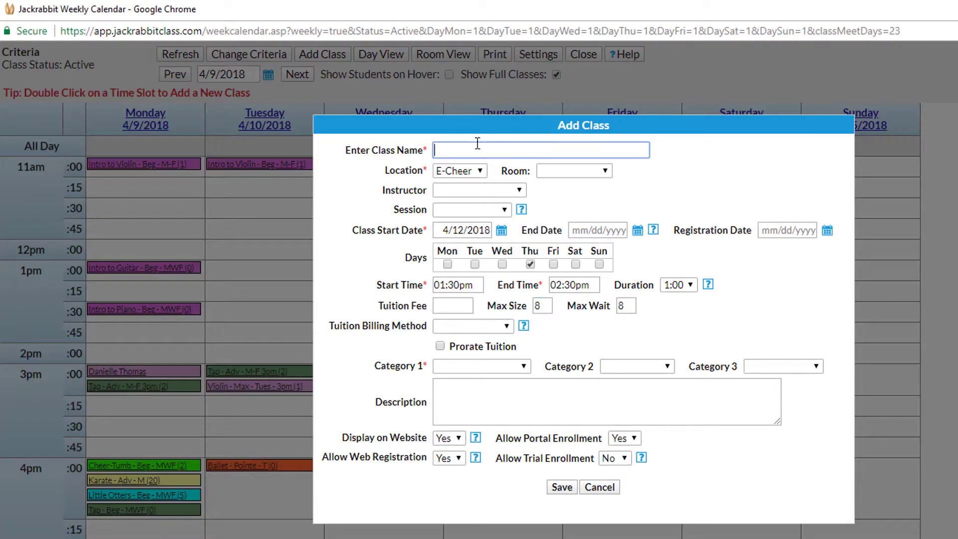
text(2018 Allstars Youth)
click(518, 190)
click(464, 220)
click(452, 305)
text(250)
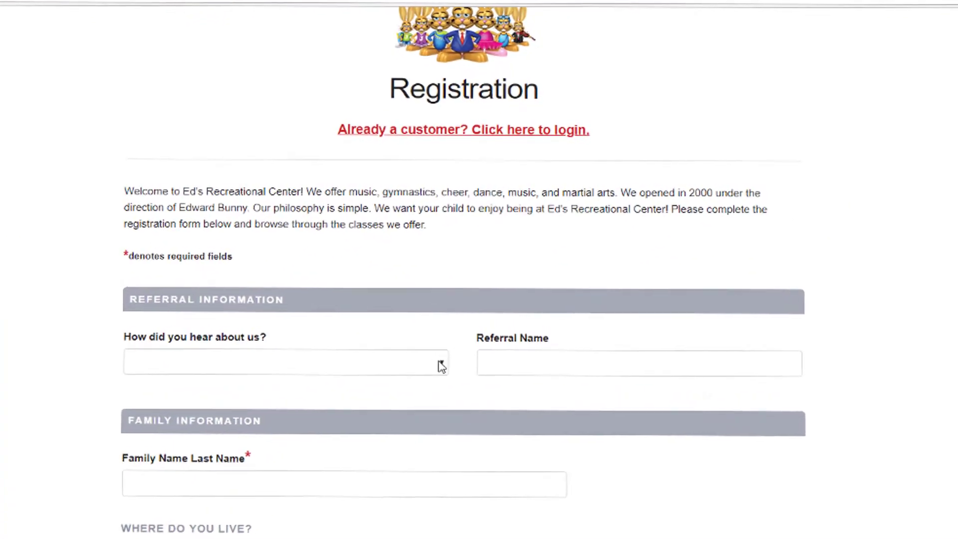
Choose a referral source, accept liability, payment and medical policies, and sign with the parent's full name
click(441, 366)
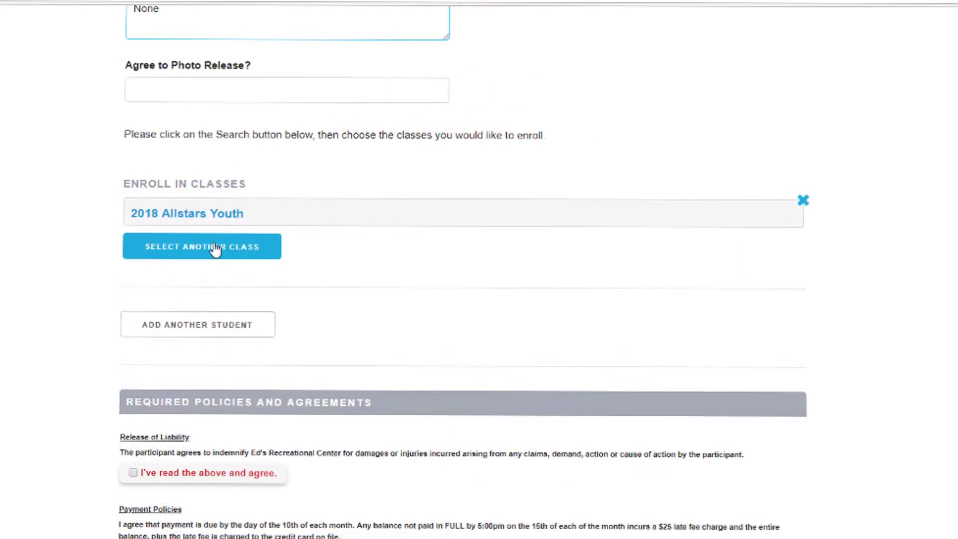
scroll(165, 300, down, 4)
click(134, 268)
click(134, 350)
click(135, 421)
scroll(144, 414, down, 3)
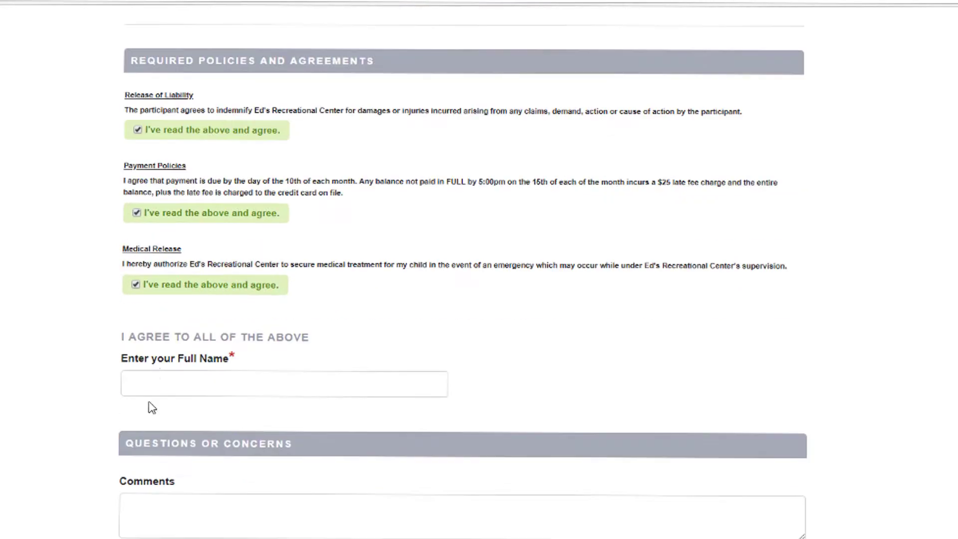
click(158, 380)
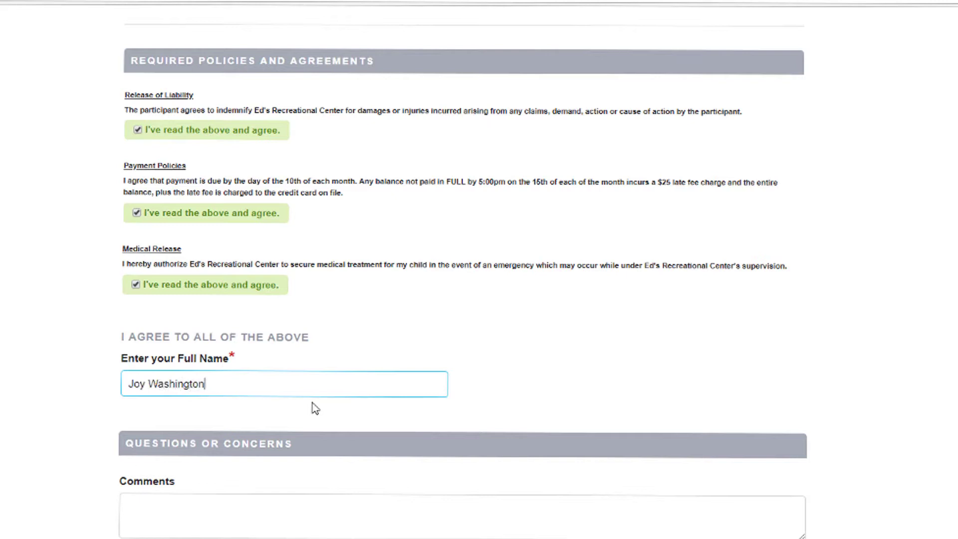
Set e-payments to the 10th of the Month and submit the registration
scroll(220, 416, down, 7)
click(224, 339)
click(218, 373)
scroll(306, 389, down, 4)
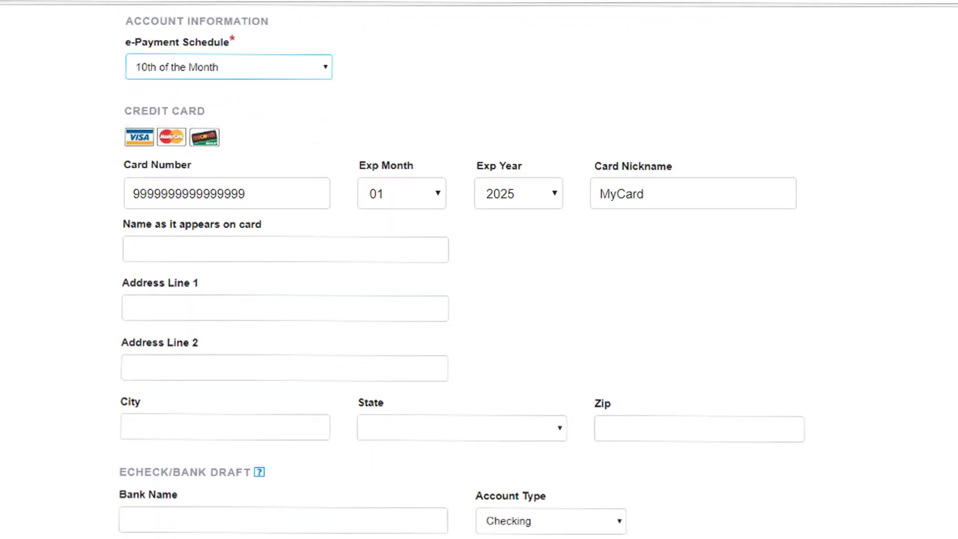
scroll(299, 327, down, 5)
click(467, 452)
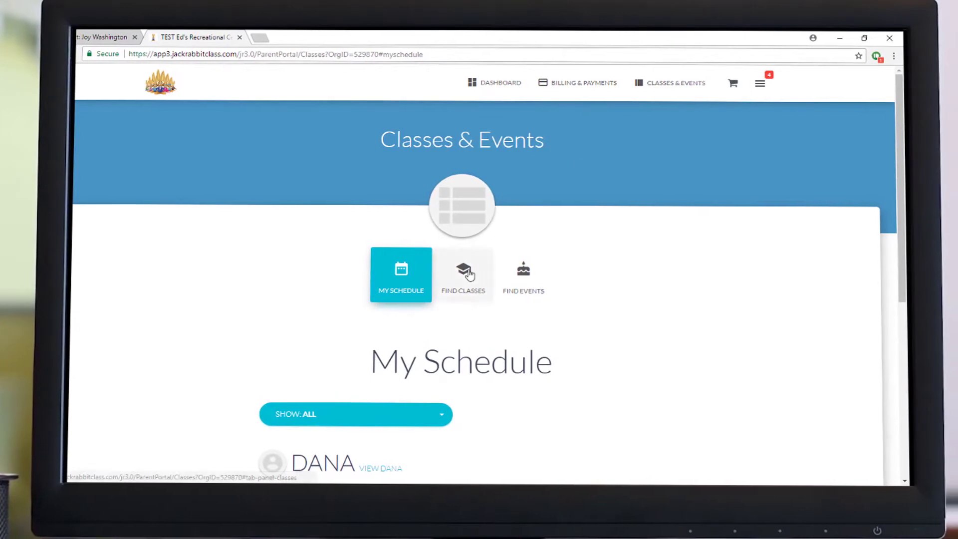
Open Find Classes in the parent portal to list classes open for enrollment
click(463, 274)
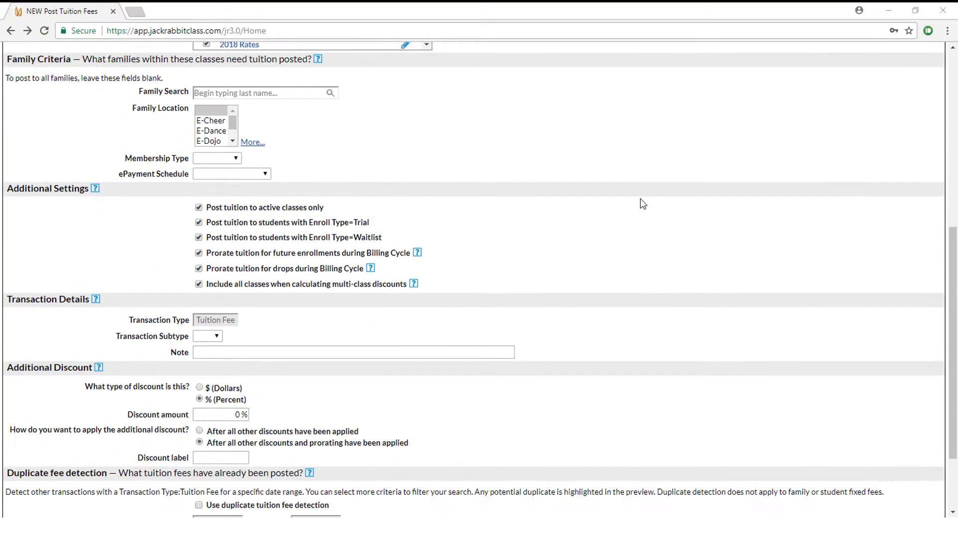
scroll(640, 199, down, 2)
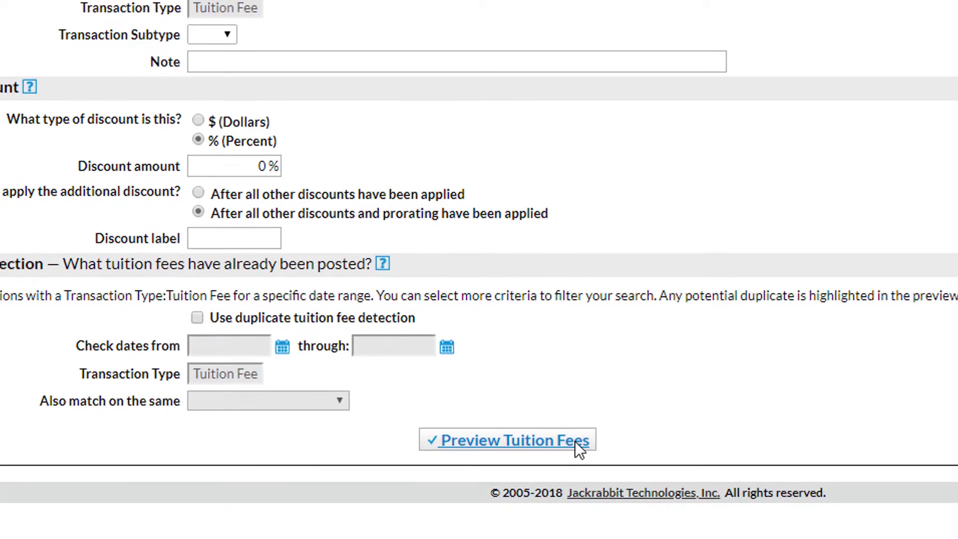
Review the posting criteria and preview the tuition fees to be posted
click(423, 509)
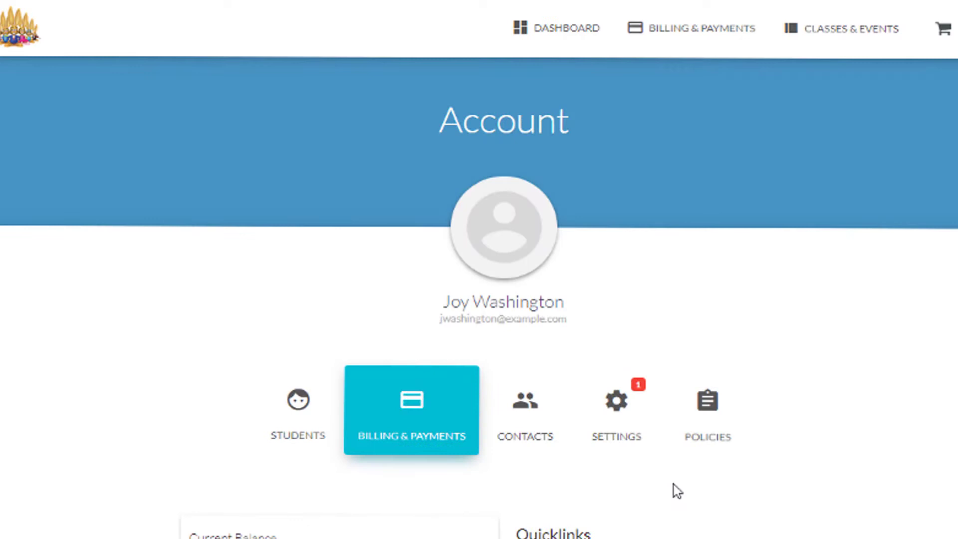
Scroll down the Account page to review the family's details and balance
scroll(673, 484, down, 6)
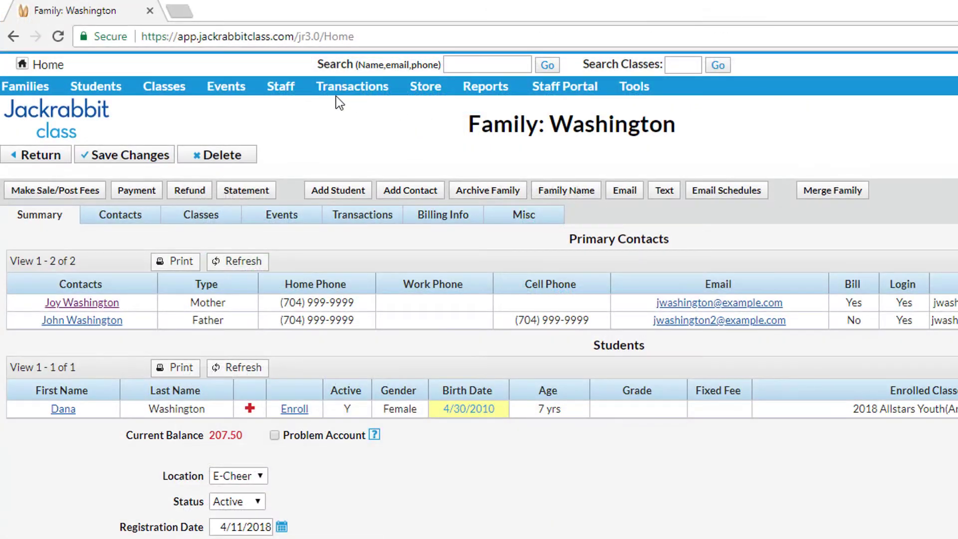
Add a new fee for the family charged to 2018 Allstars Youth, with a note
click(58, 190)
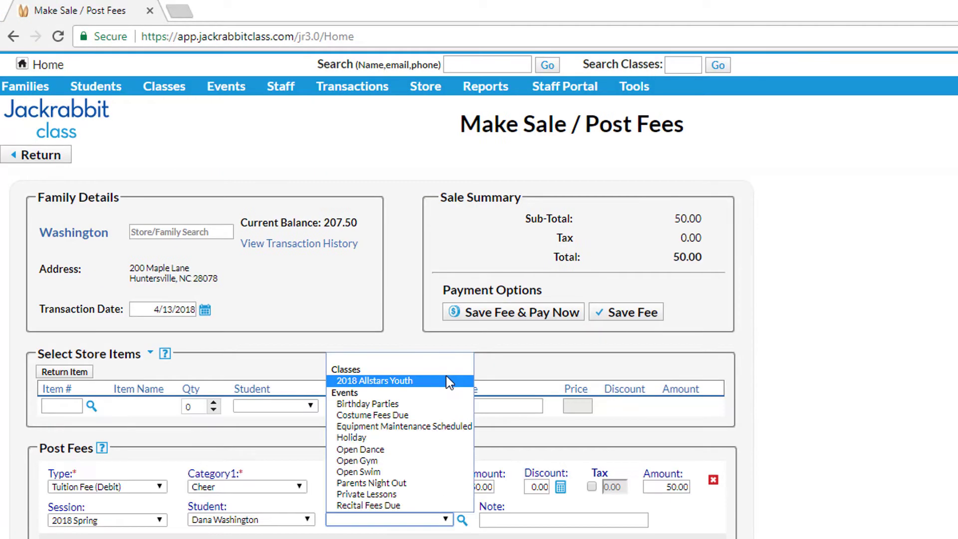
click(446, 376)
click(543, 513)
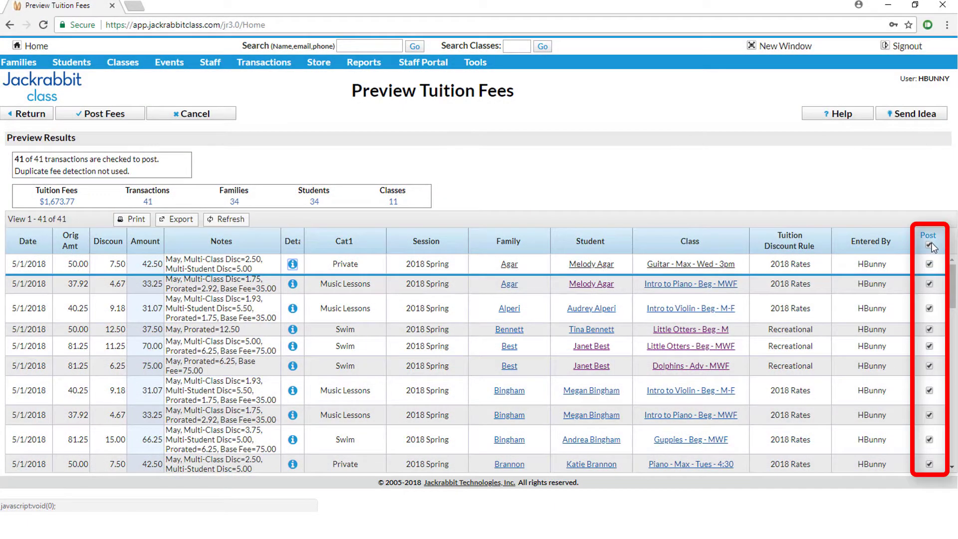
Mark all 41 previewed tuition transactions and post the fees
click(930, 246)
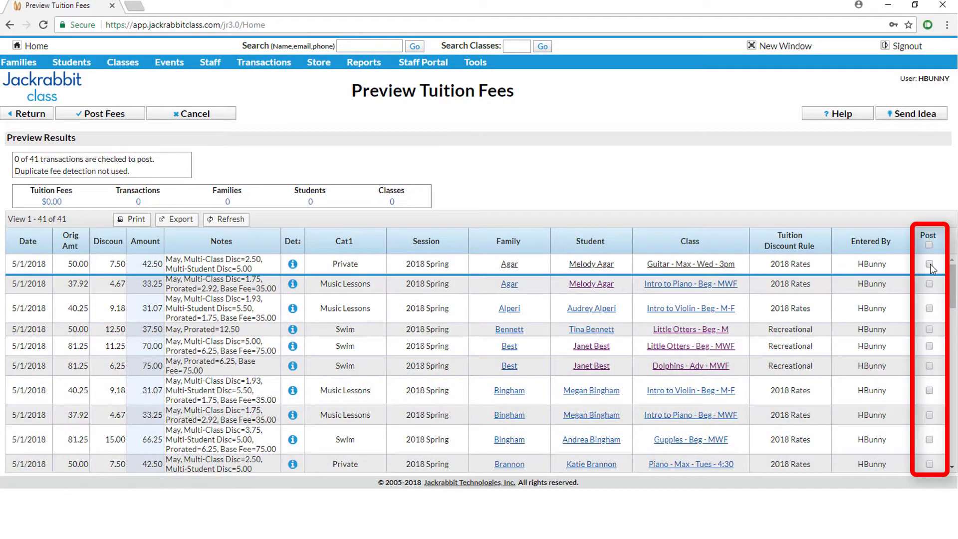
click(928, 263)
click(929, 244)
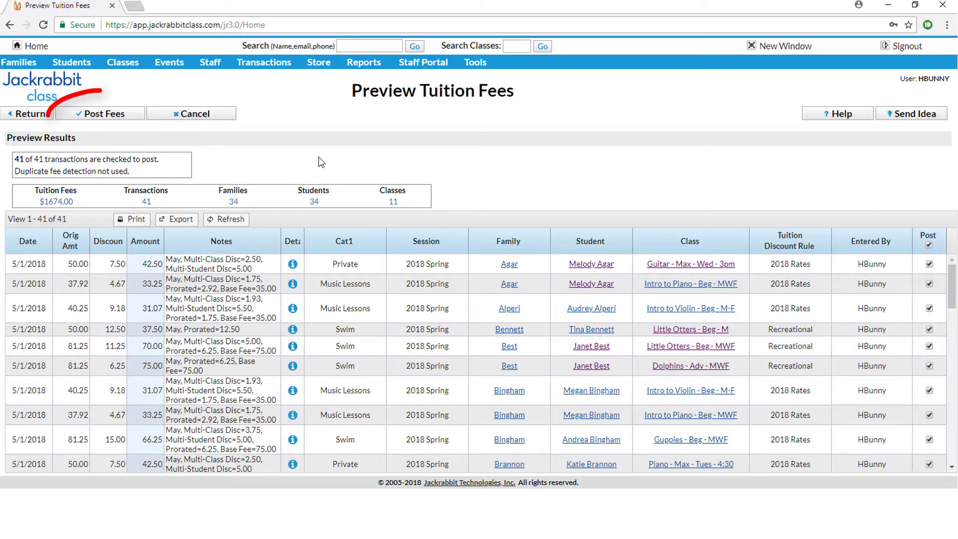
click(110, 115)
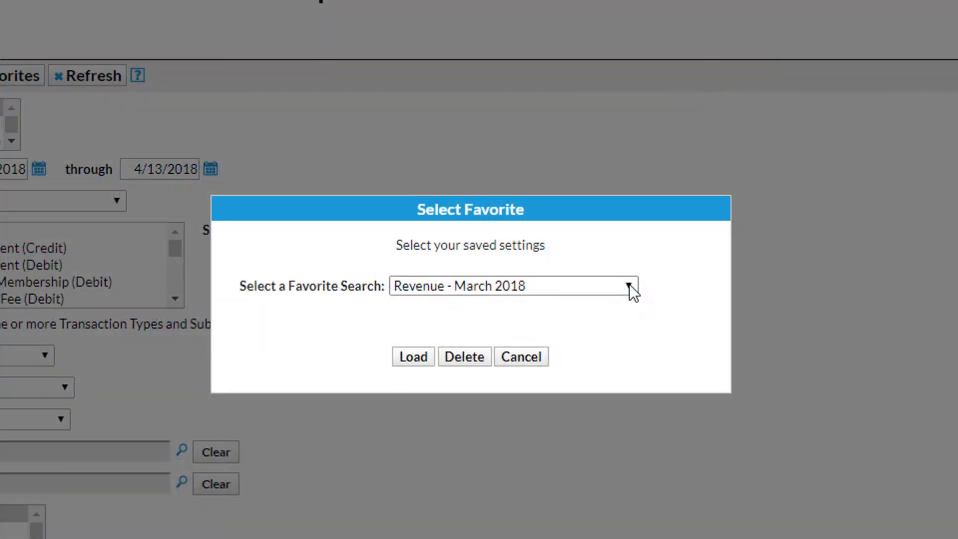
Browse the Transactions/Financials reports, viewing the Who Has Paid and Who Owes Me Money lists
click(629, 287)
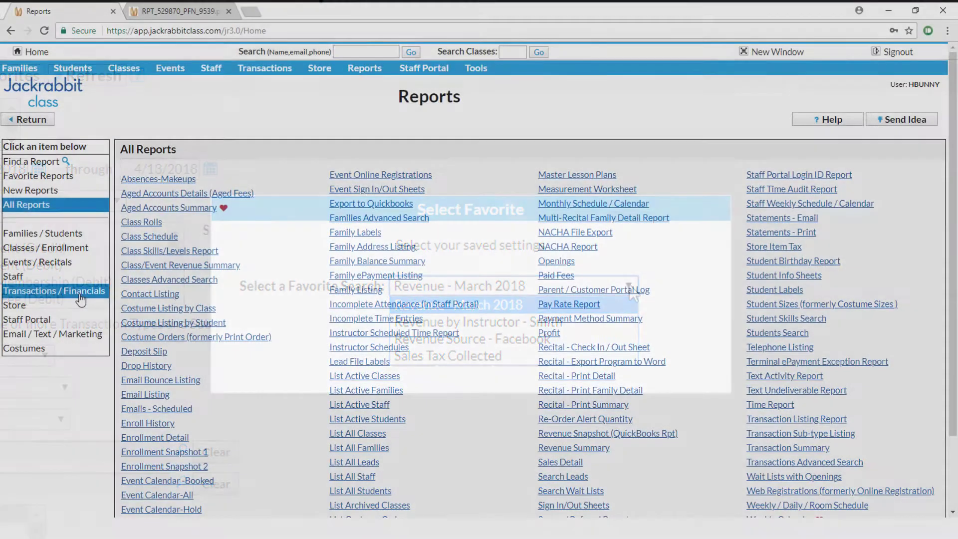
click(75, 292)
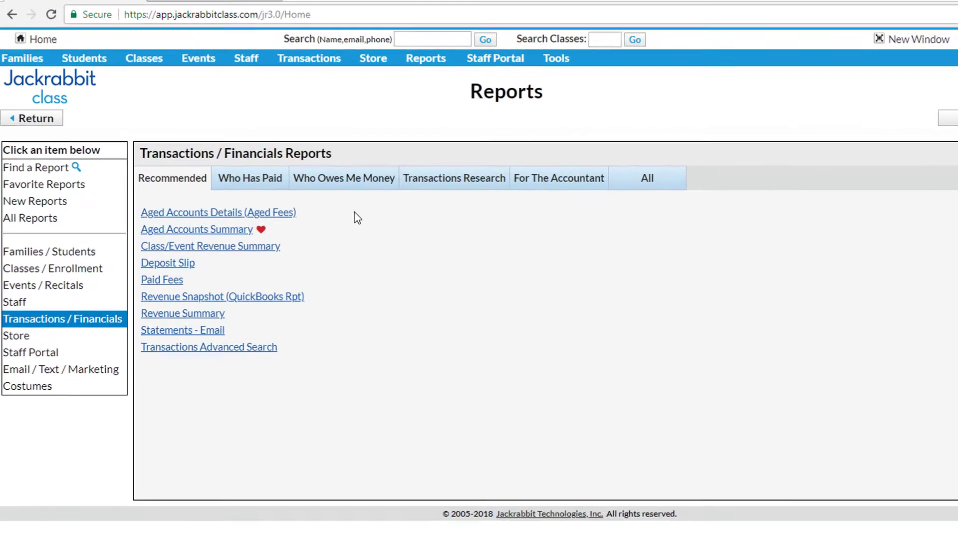
click(268, 185)
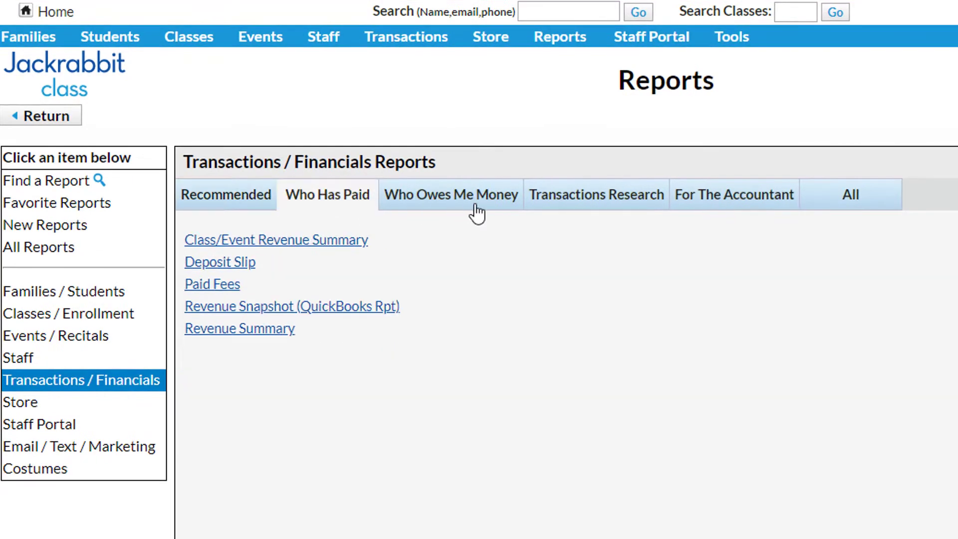
click(475, 205)
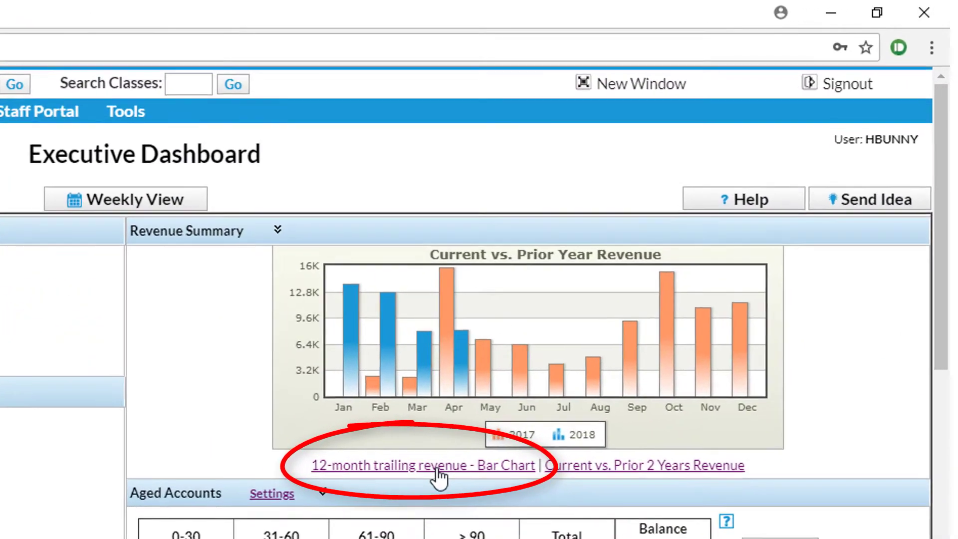
View the 12-month trailing revenue bar chart, then close its window
click(438, 476)
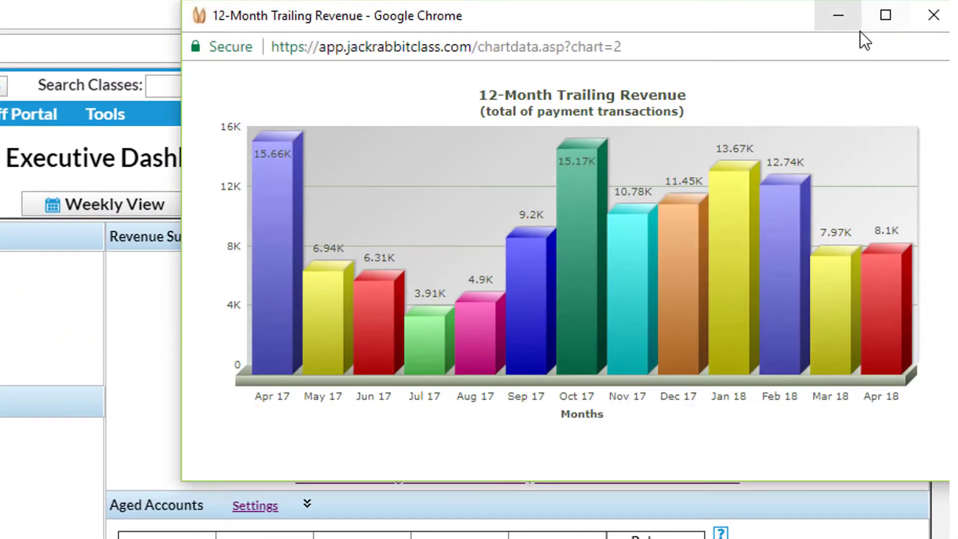
click(933, 14)
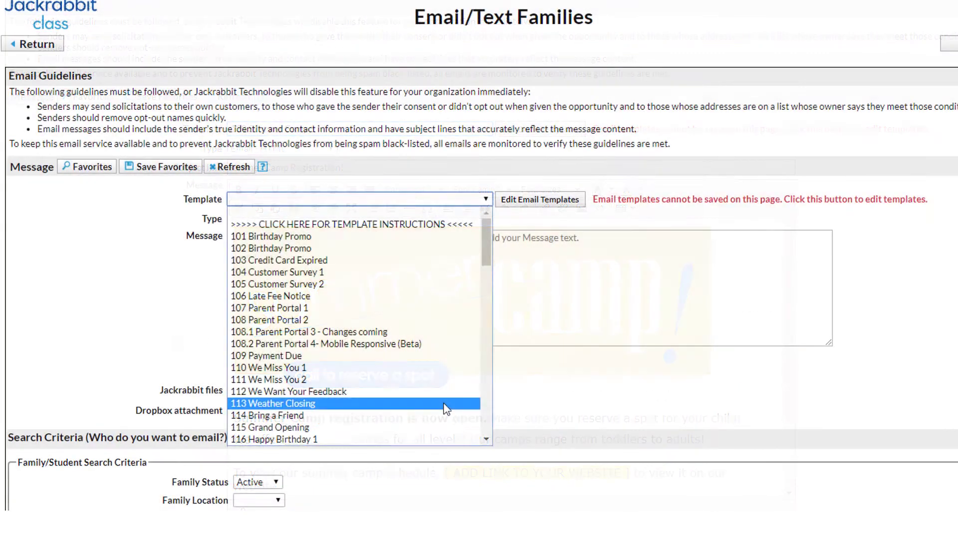
Load an email template from the Template list and scroll through the message and recipients
click(444, 406)
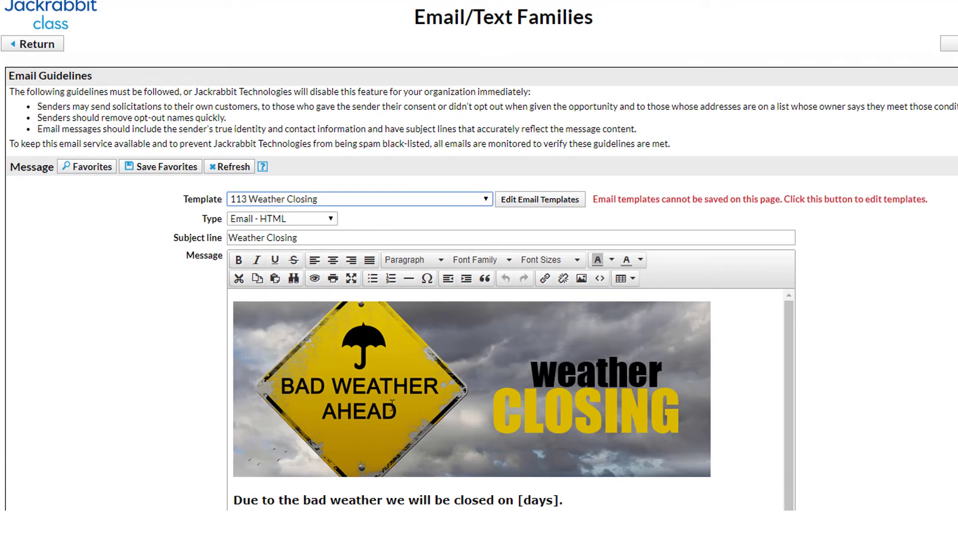
scroll(389, 386, down, 1)
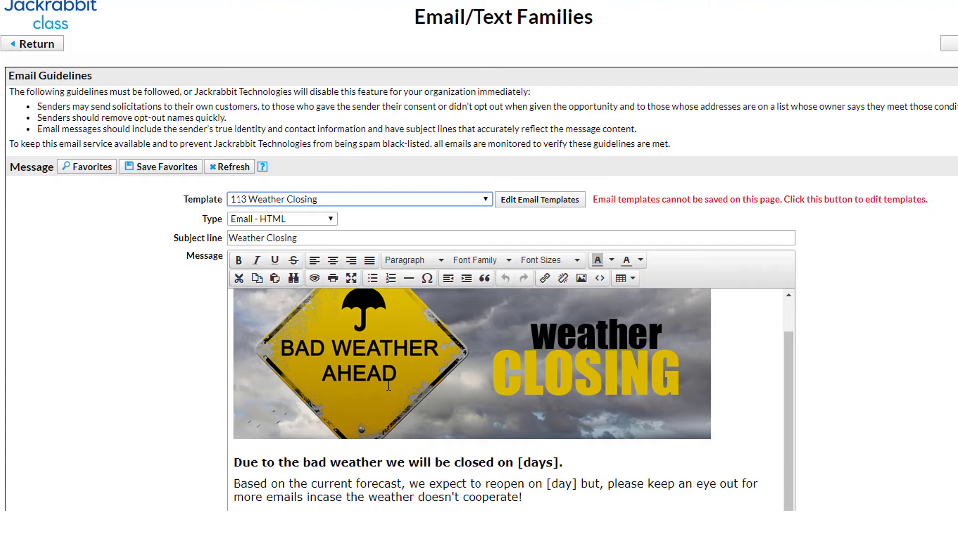
scroll(388, 385, down, 3)
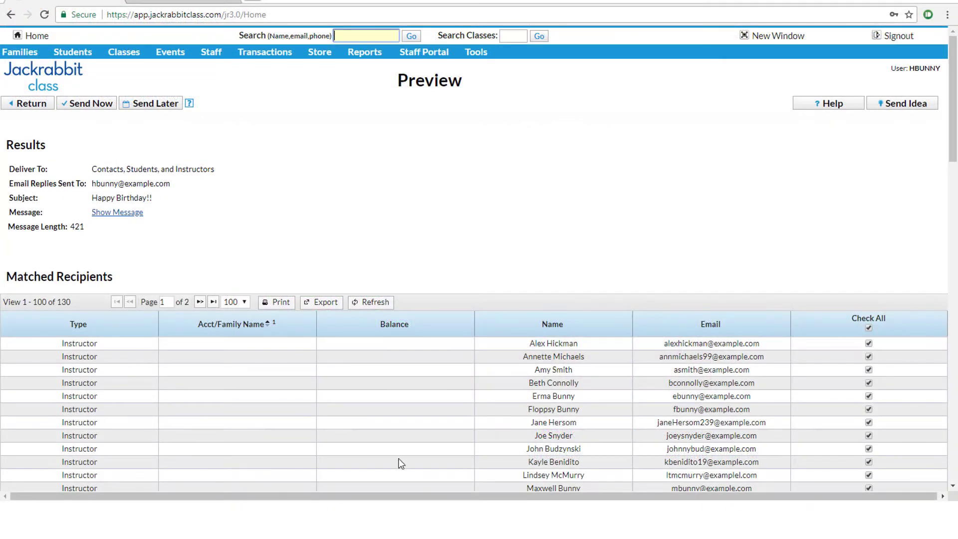
scroll(398, 460, down, 8)
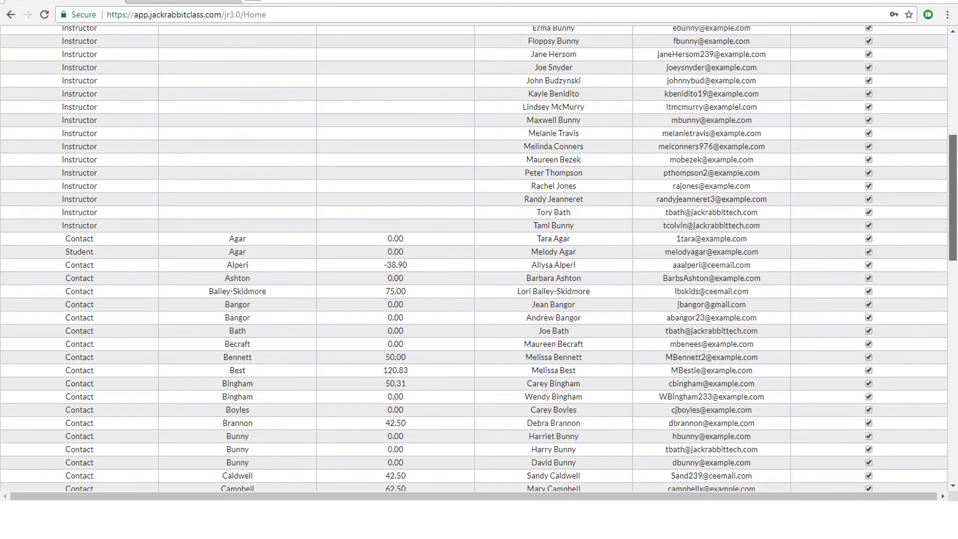
scroll(479, 260, up, 10)
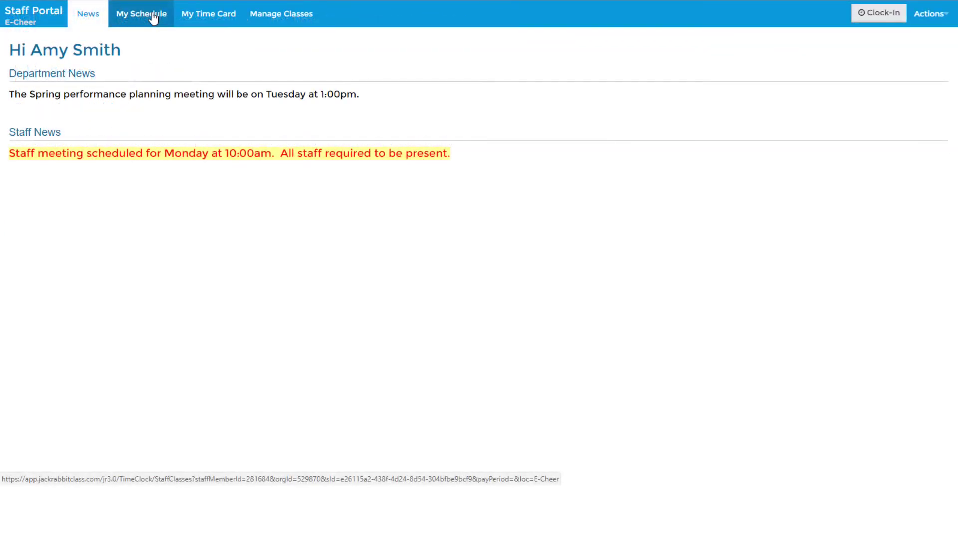
View the staff member's class schedule, then their time card
click(153, 17)
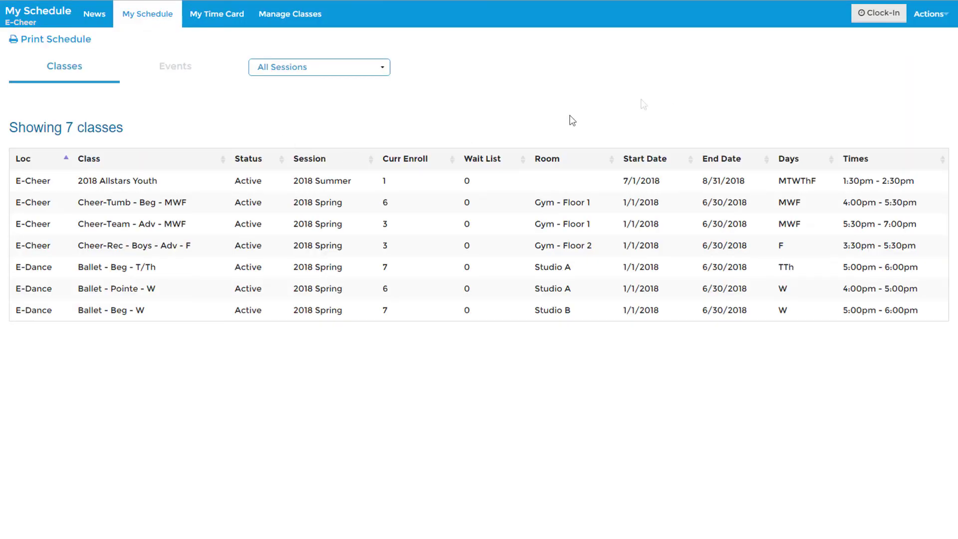
click(221, 17)
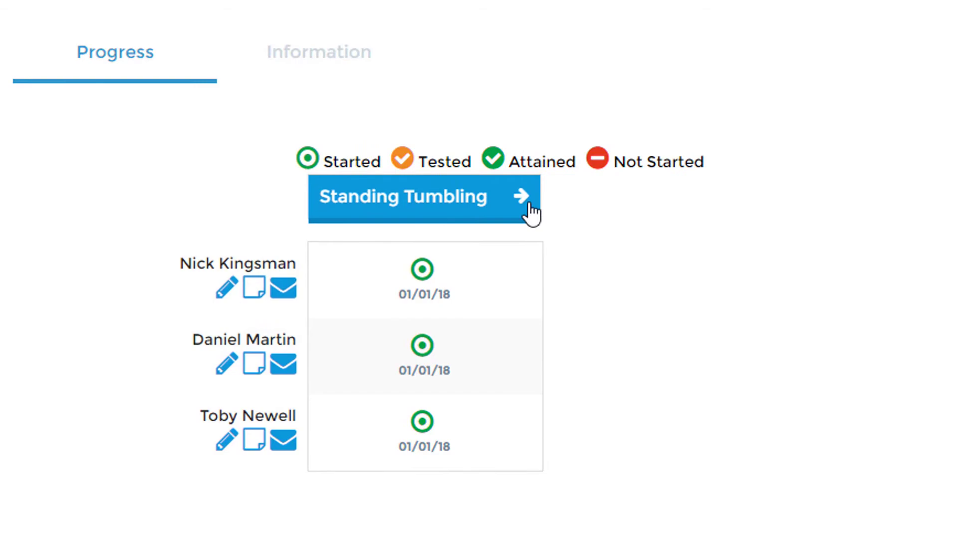
Mark the student Tested on Standing Tumbling, then send families a 'Skills Update' backhandspring-pass email
click(525, 195)
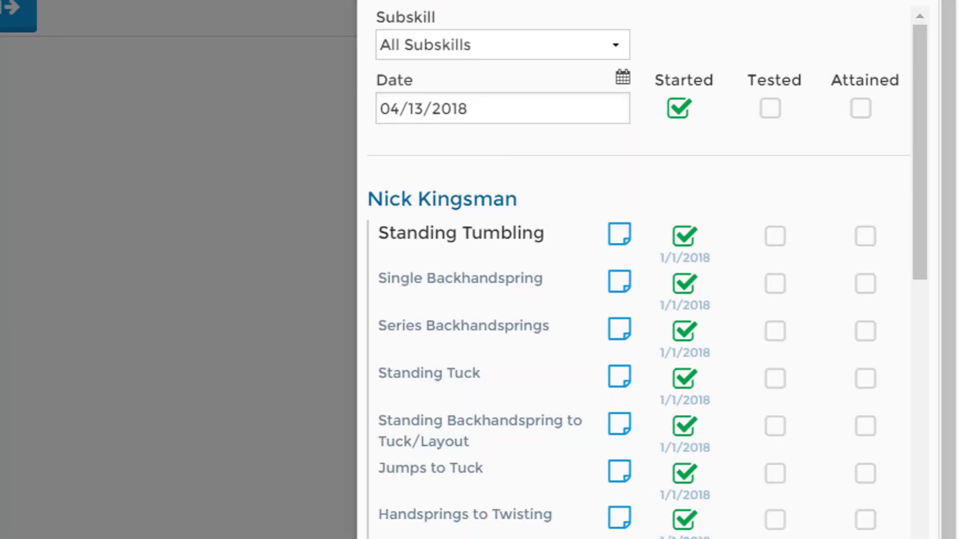
click(224, 282)
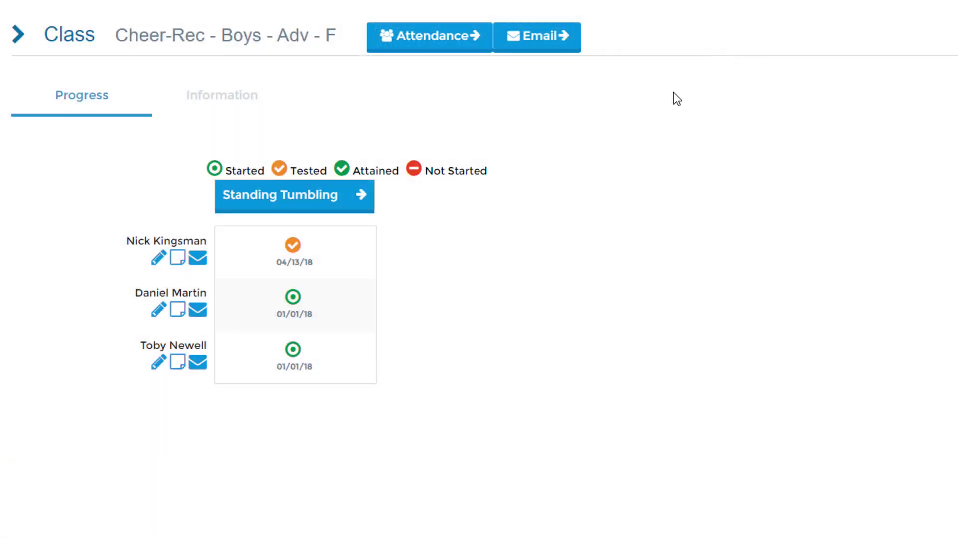
click(540, 36)
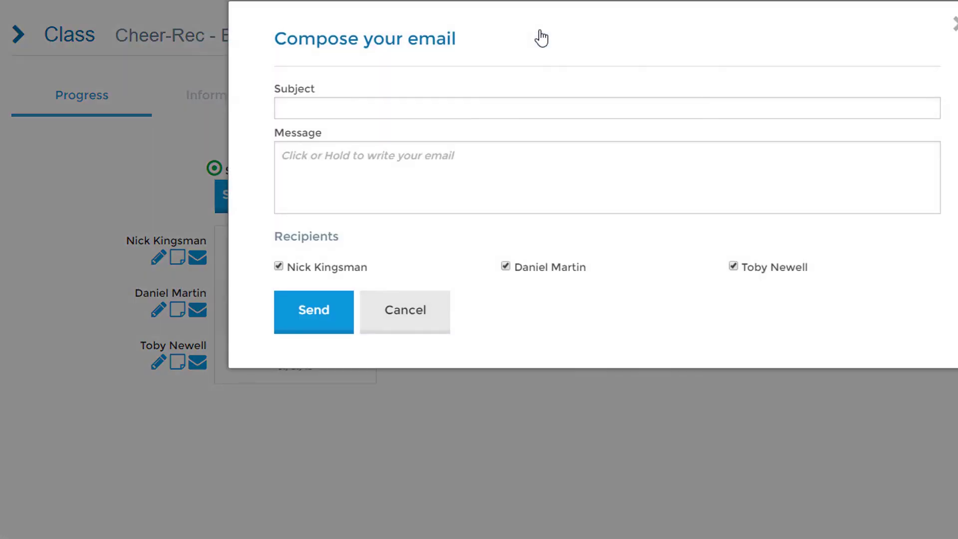
text(Skills Update)
key(Tab)
text(Your child was tested today on performing a single backhandspring and has passed!)
click(316, 322)
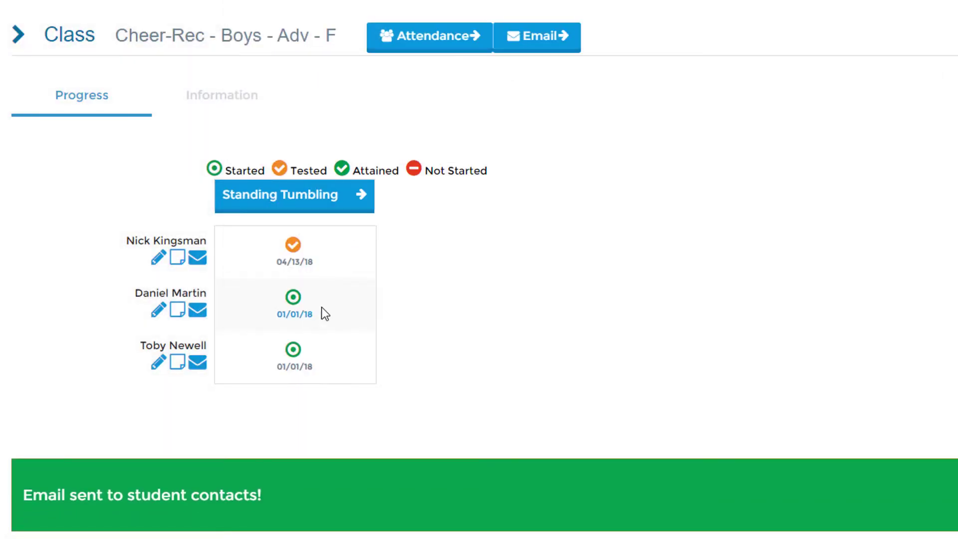
Draft a 'Bring Extra Shoes' email asking for extra shoes Friday, signed with the sender's name
click(545, 38)
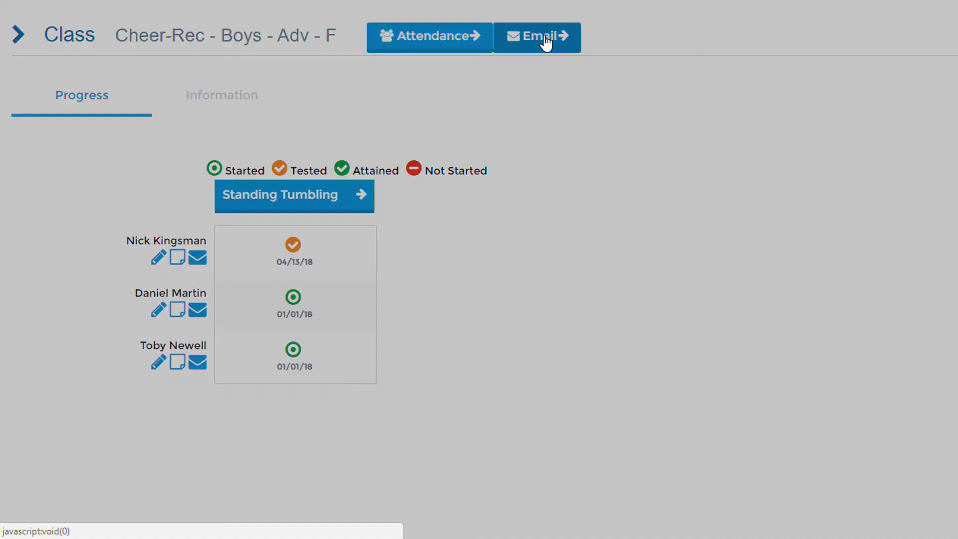
text(Bring Extra Shoes)
key(Tab)
text(Bring an extra set of shoes to practice on Friday.  Thank you!)
key(Return)
key(Return)
text(Amy)
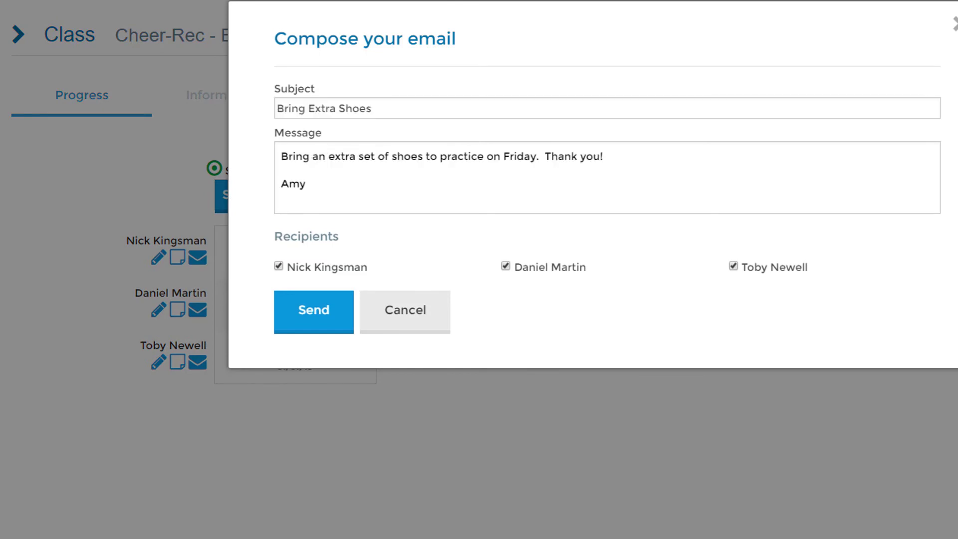